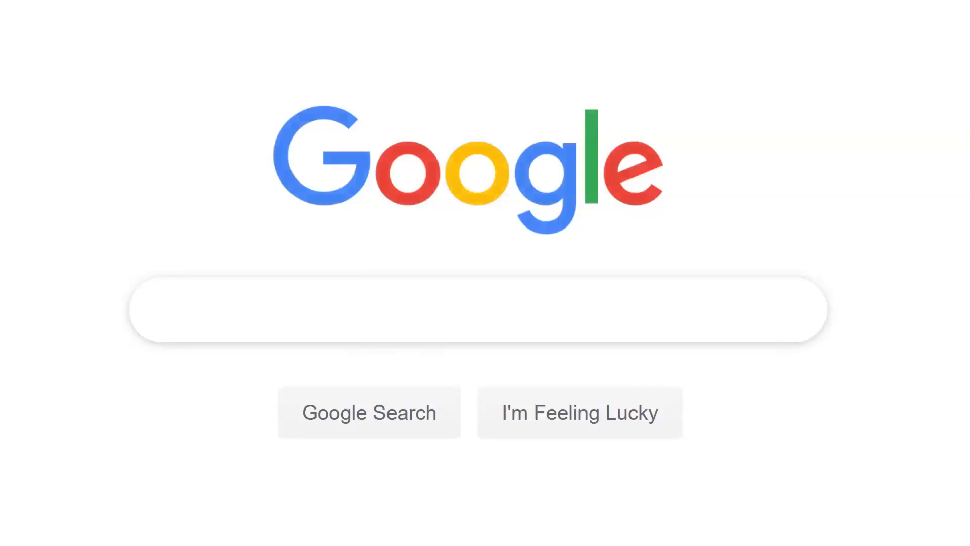
Step: Search Google for 'Email Backup Wizard'
{"action": "type", "text": "Email Backup Wizard"}
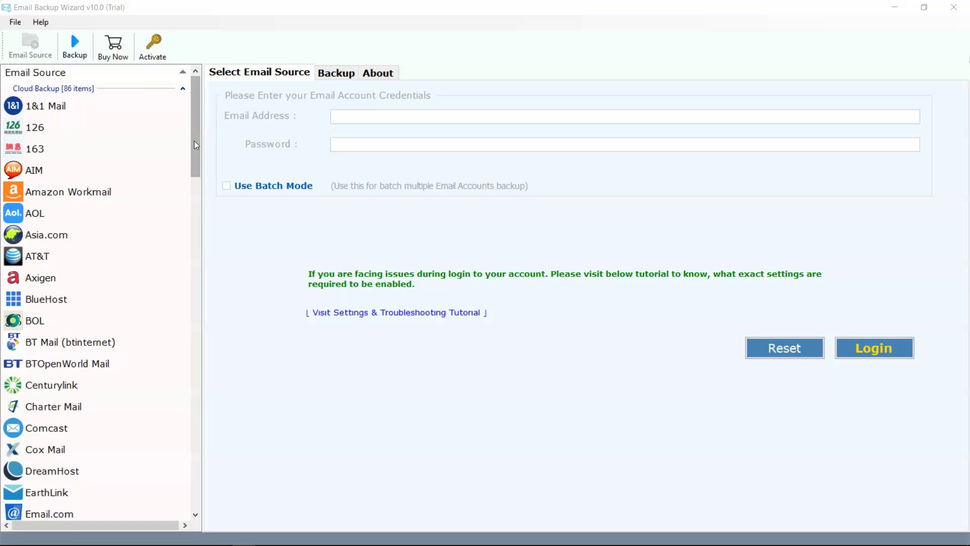
Step: Scroll the Email Source list and pick Telstra as the source to back up
{"action": "scroll", "coordinate": [195, 140], "scroll_direction": "down", "scroll_amount": 1}
{"action": "left_click_drag", "start_coordinate": [195, 140], "coordinate": [204, 476]}
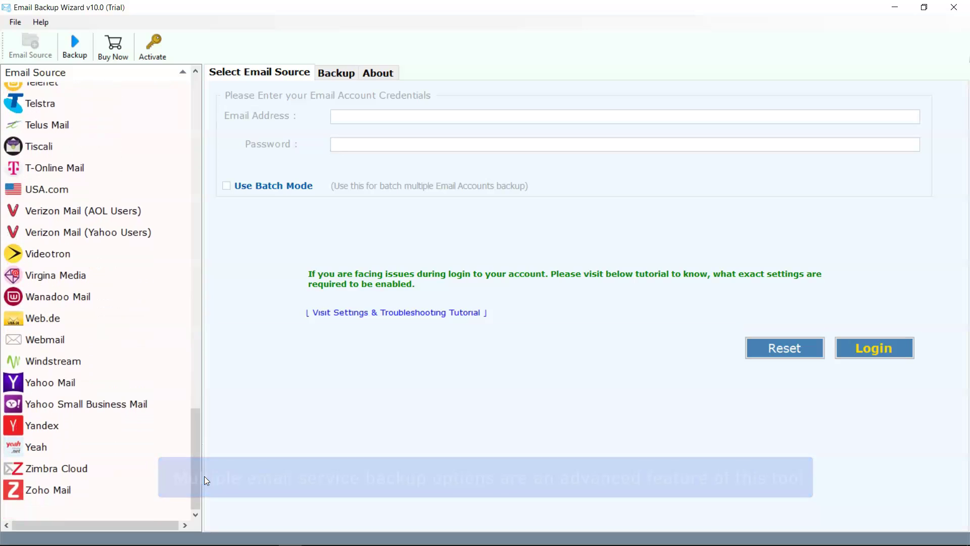
{"action": "left_click", "coordinate": [93, 339]}
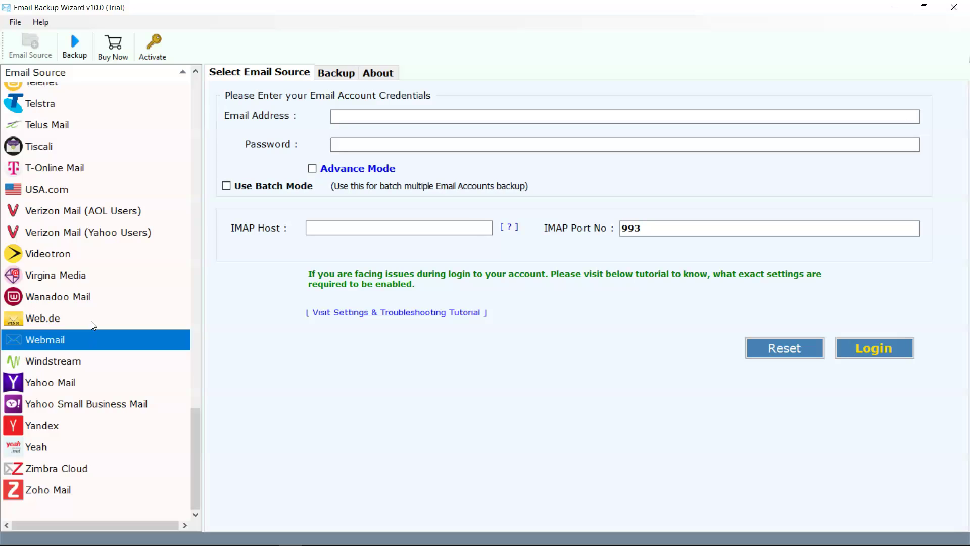
{"action": "left_click", "coordinate": [42, 105]}
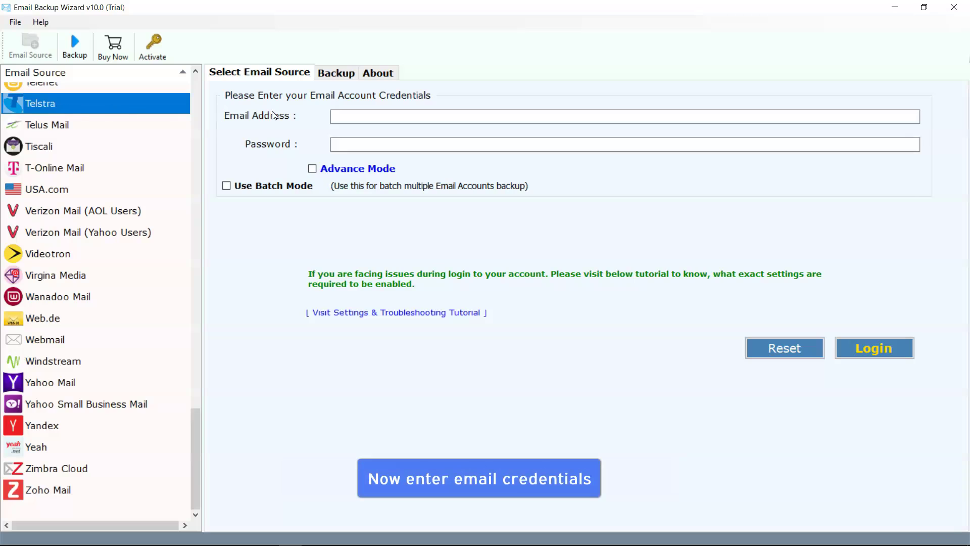
Step: Enter the Telstra account's email address and password
{"action": "left_click", "coordinate": [331, 118]}
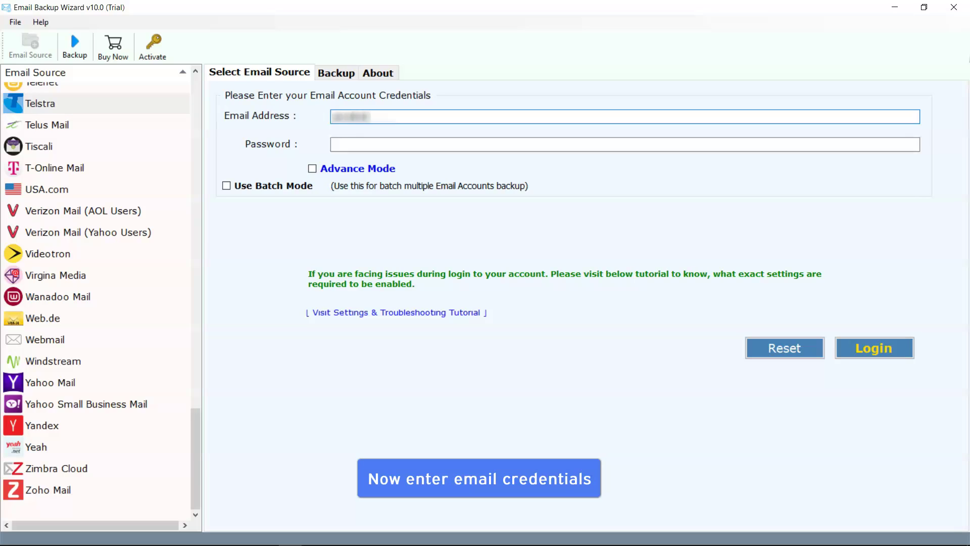
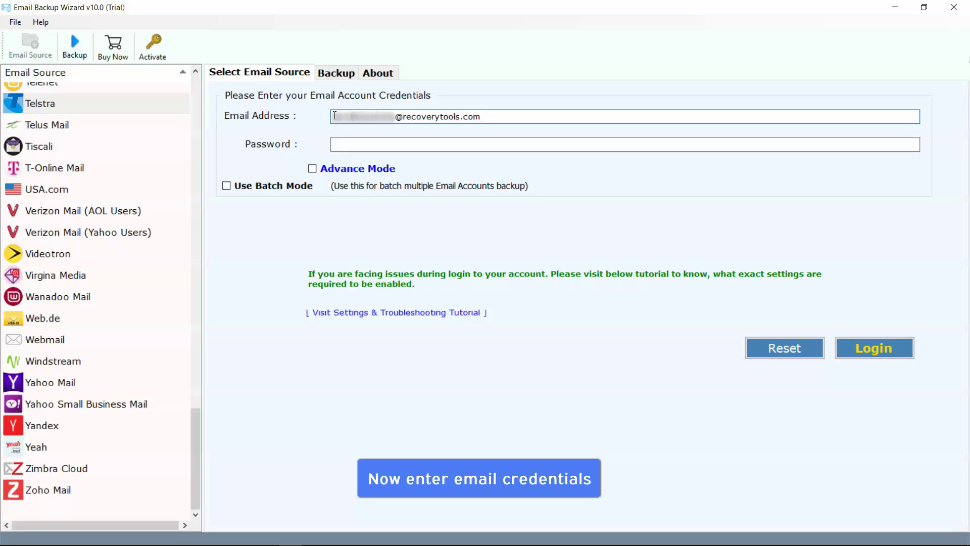
{"action": "left_click", "coordinate": [334, 144]}
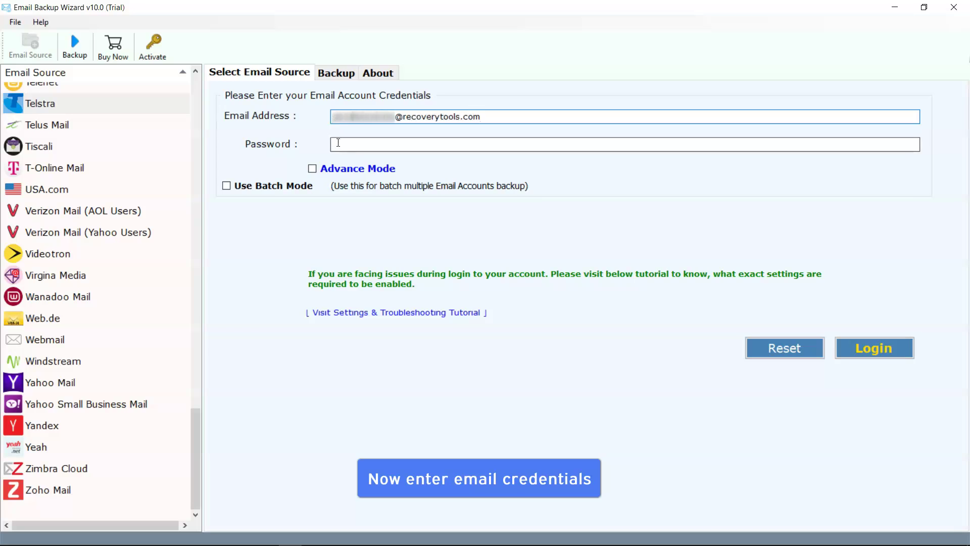
{"action": "type", "text": "**********"}
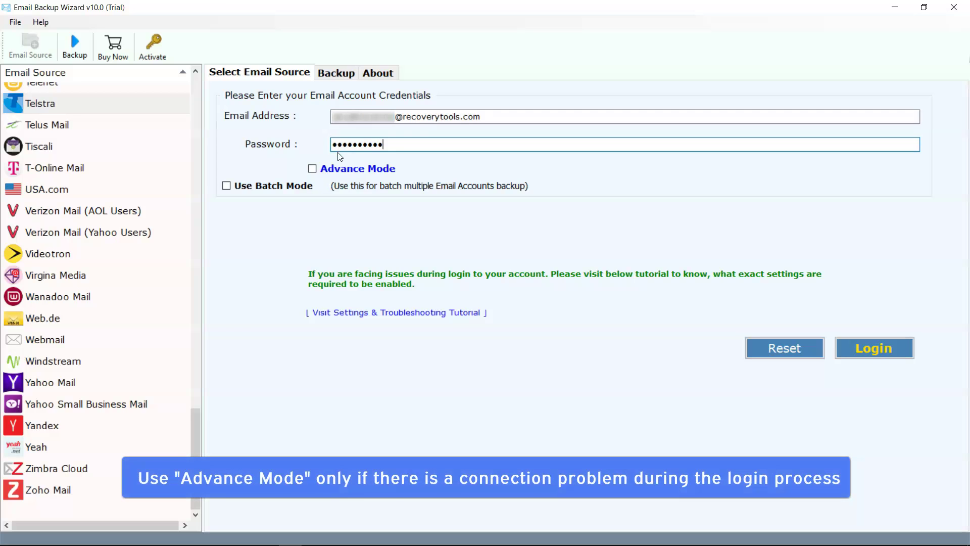
Step: Toggle Advance Mode on and off, then enable Use Batch Mode
{"action": "left_click", "coordinate": [314, 172]}
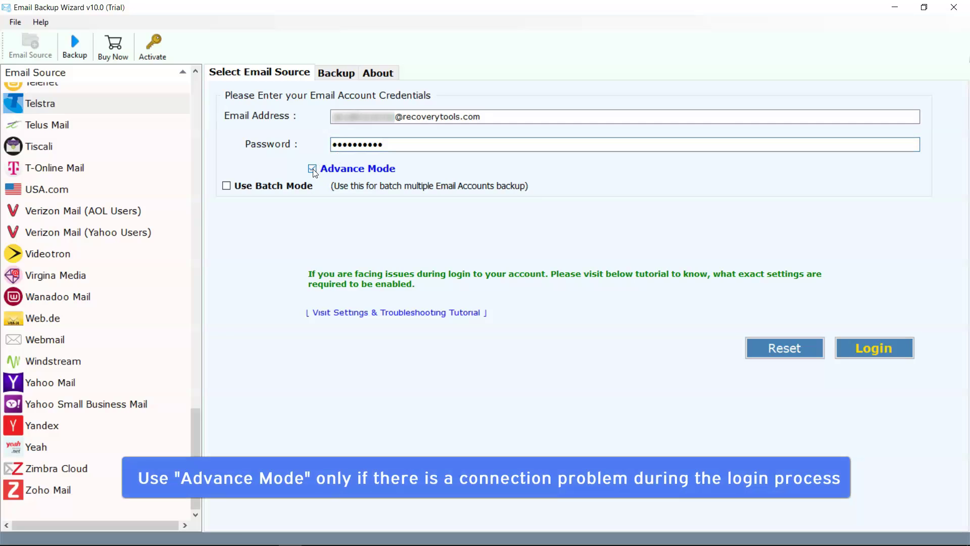
{"action": "left_click", "coordinate": [314, 172]}
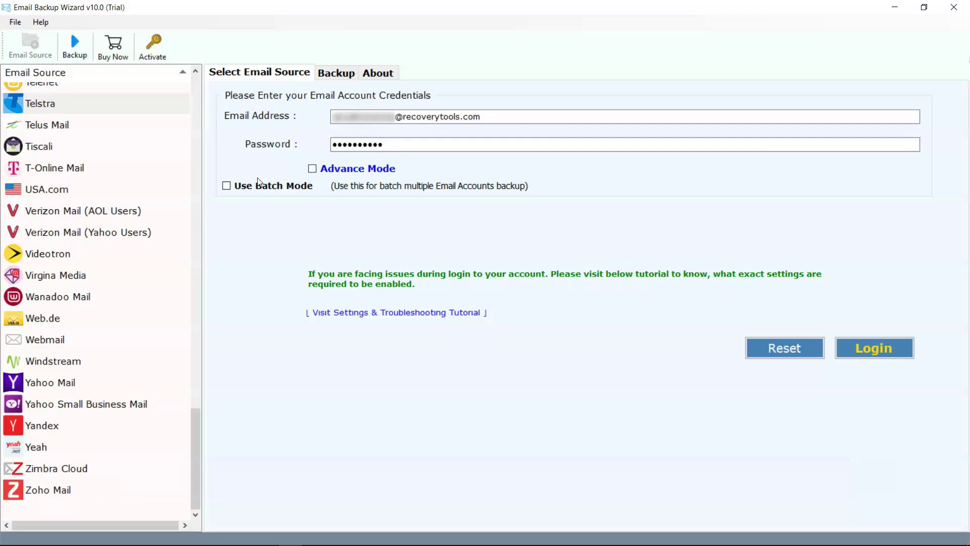
{"action": "left_click", "coordinate": [227, 186]}
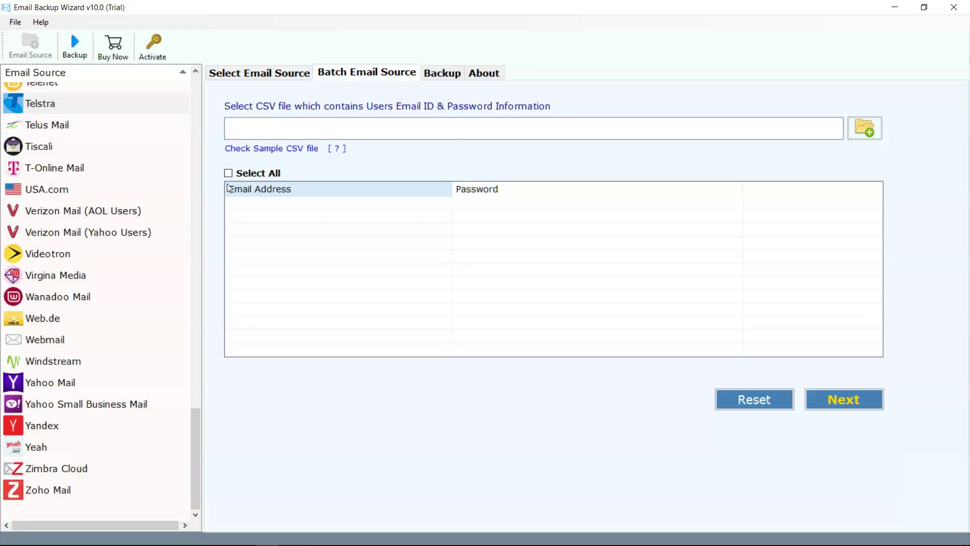
Step: Return to Select Email Source and untick Use Batch Mode, keeping the entered credentials
{"action": "left_click", "coordinate": [291, 128]}
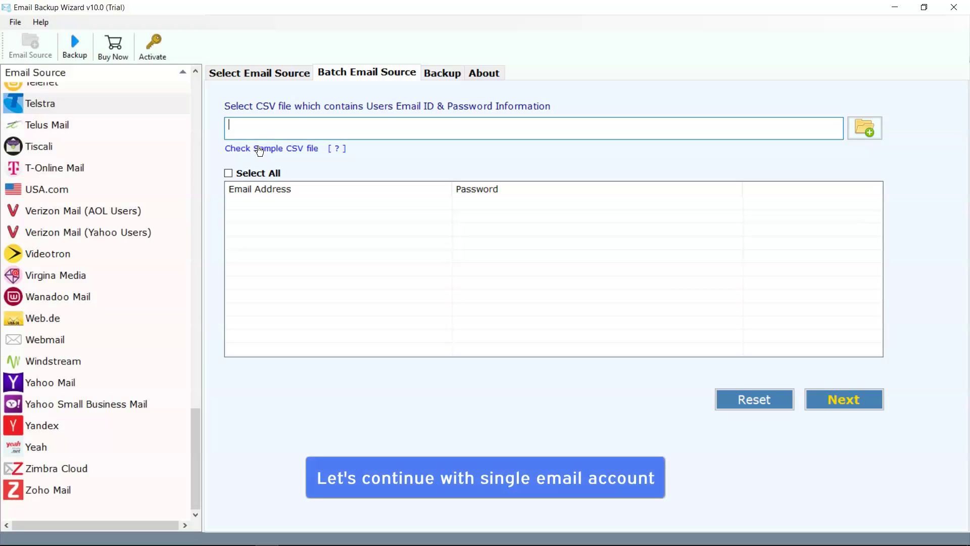
{"action": "left_click", "coordinate": [268, 76]}
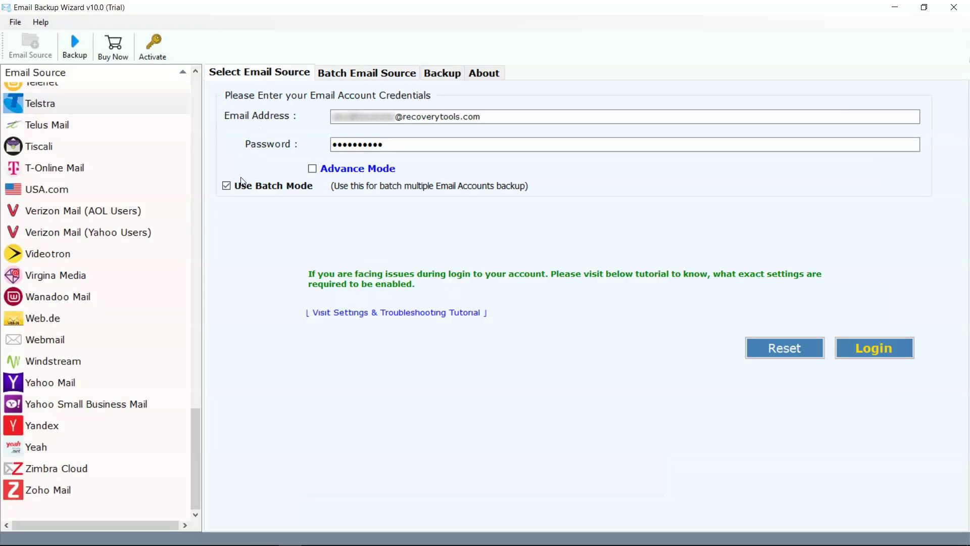
{"action": "left_click", "coordinate": [227, 186]}
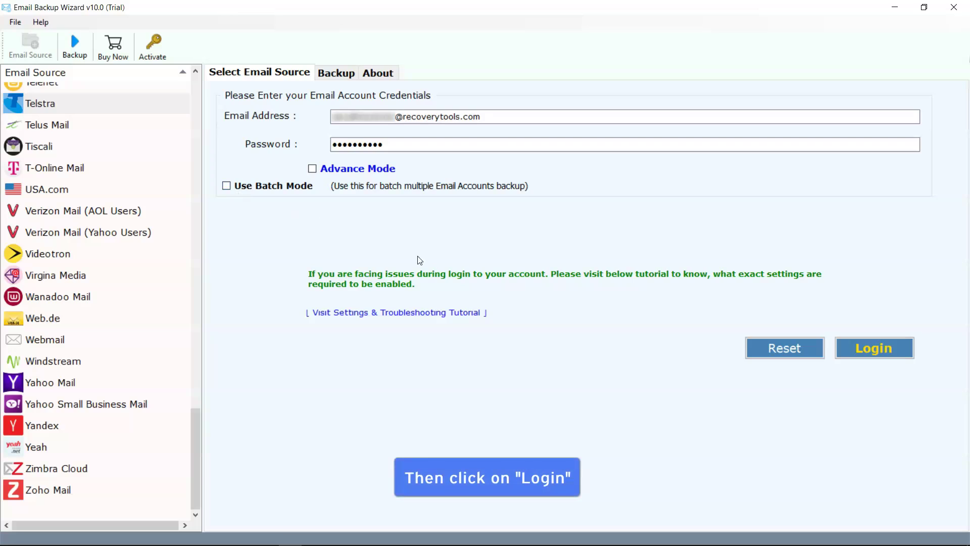
Step: Log in to Telstra and select INBOX, Trash, Sent and Drafts for backup, excluding Junk
{"action": "left_click", "coordinate": [868, 351]}
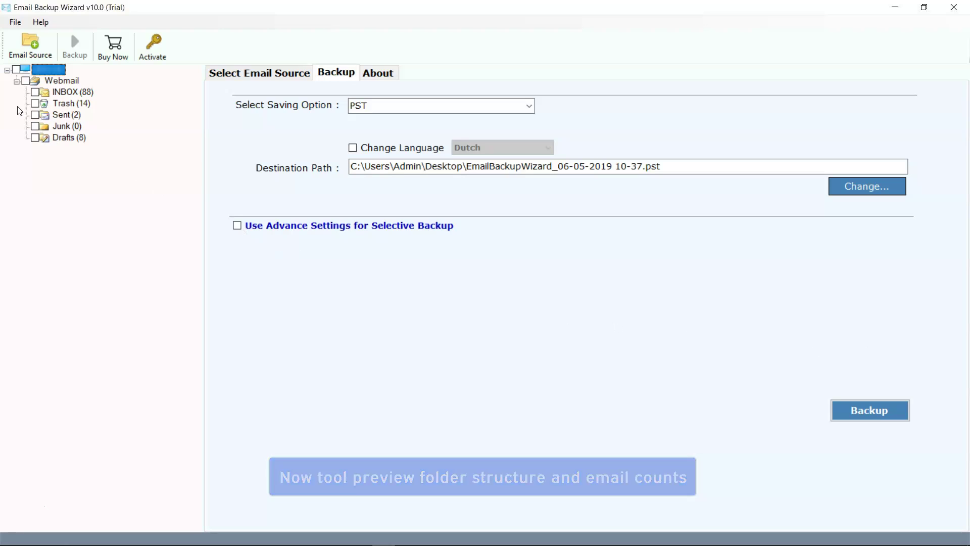
{"action": "left_click", "coordinate": [37, 92]}
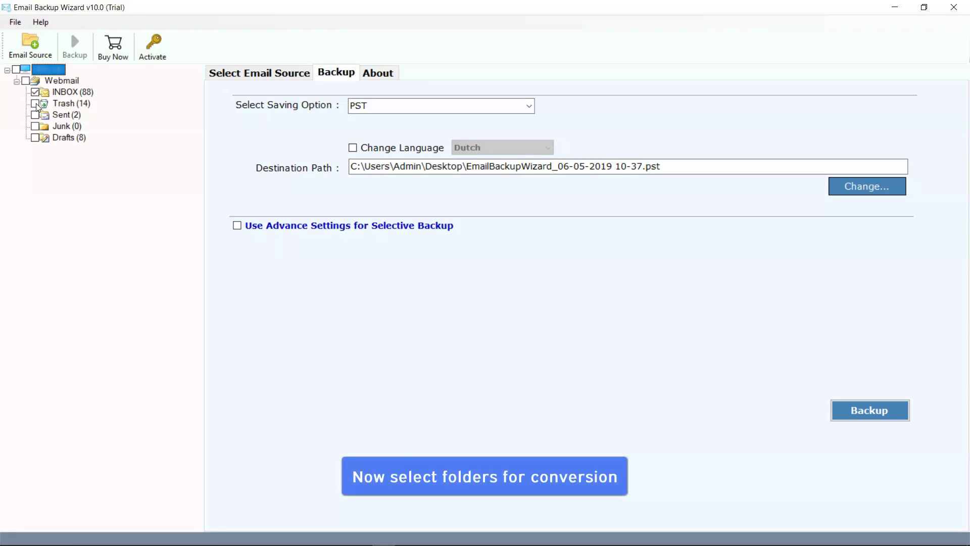
{"action": "left_click", "coordinate": [36, 115]}
{"action": "left_click", "coordinate": [36, 138]}
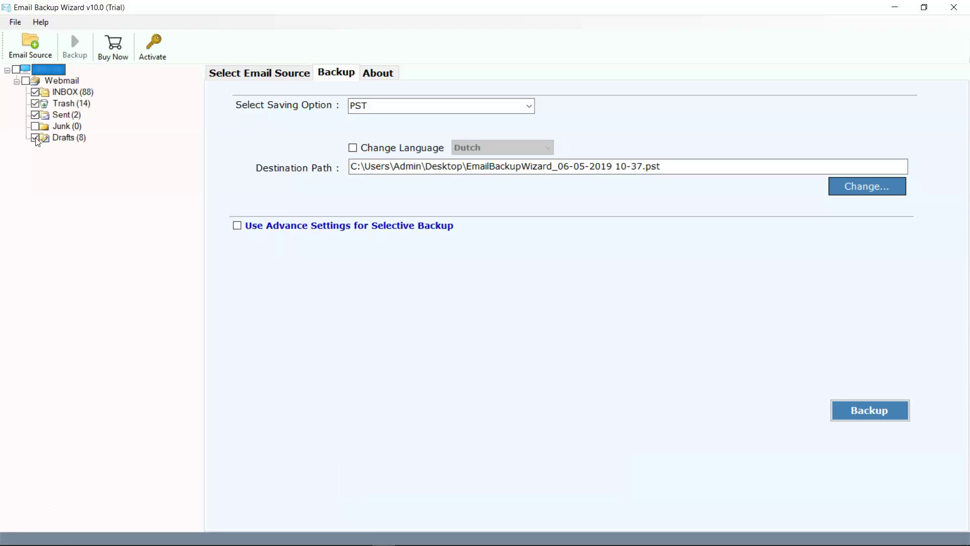
{"action": "left_click", "coordinate": [530, 108]}
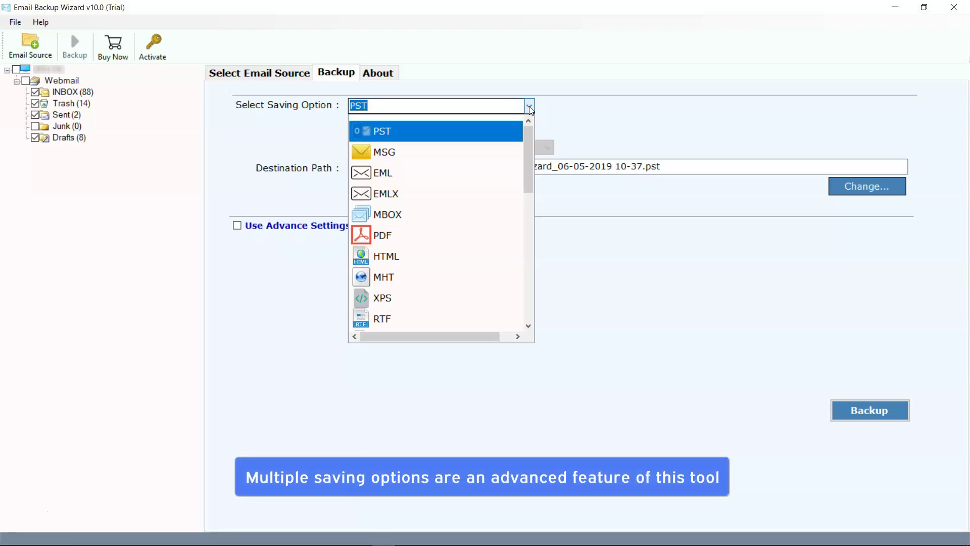
{"action": "left_click_drag", "start_coordinate": [526, 124], "coordinate": [534, 122]}
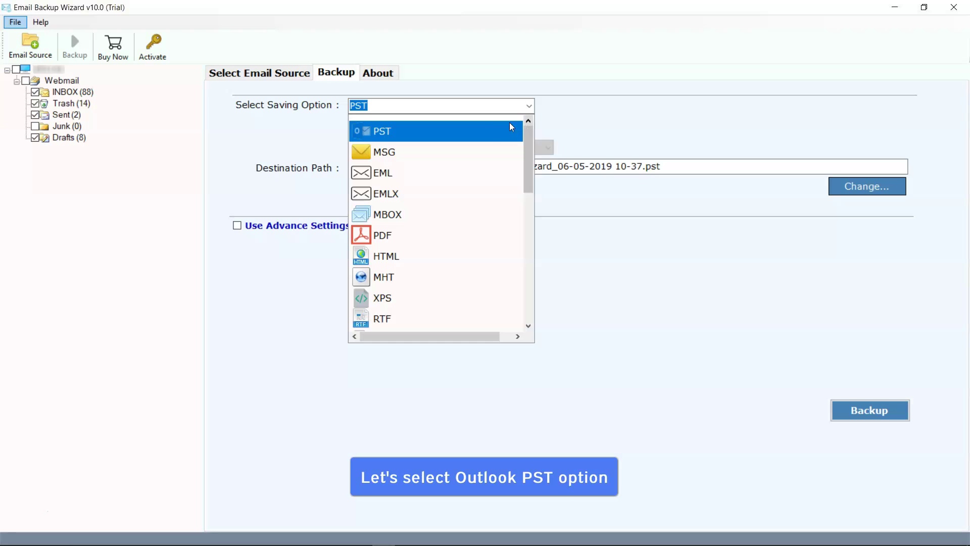
{"action": "left_click", "coordinate": [376, 132]}
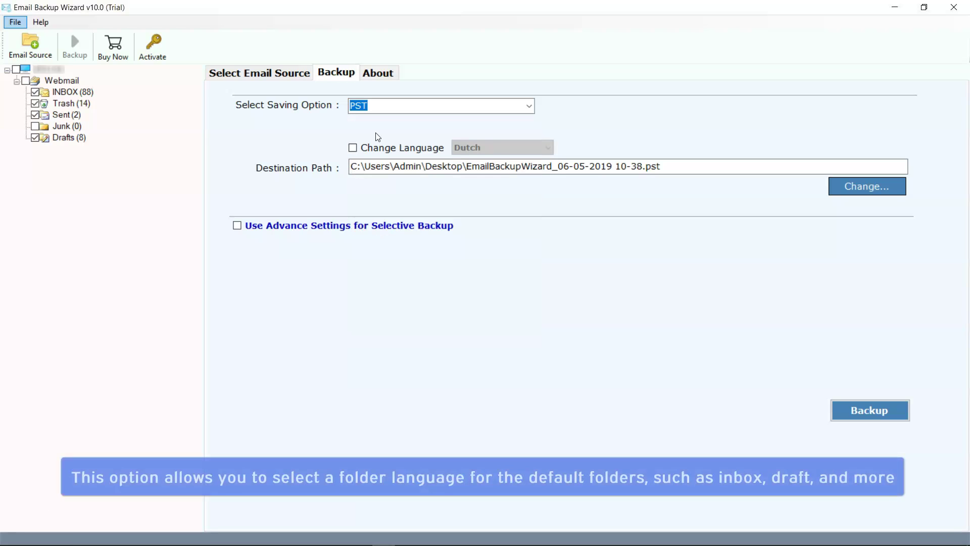
{"action": "left_click", "coordinate": [353, 148]}
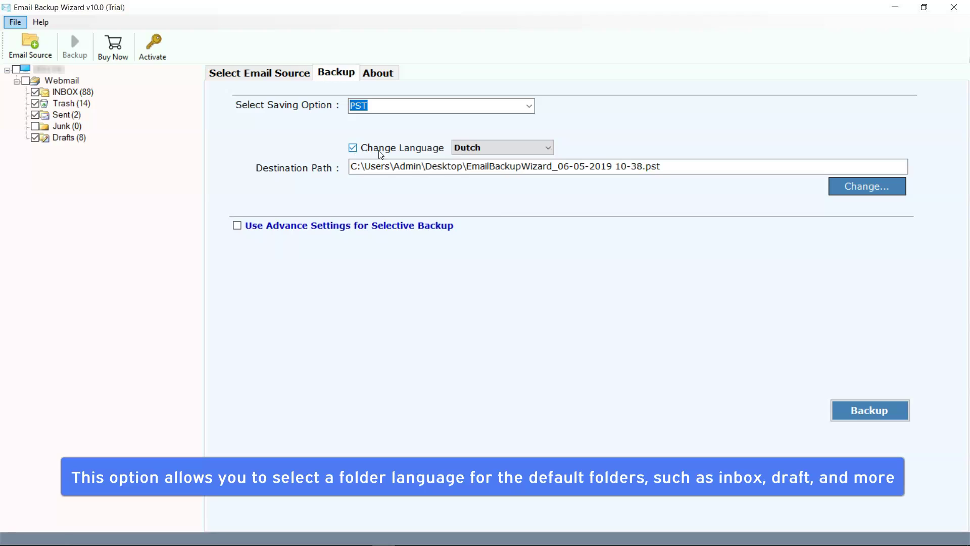
{"action": "left_click", "coordinate": [486, 150]}
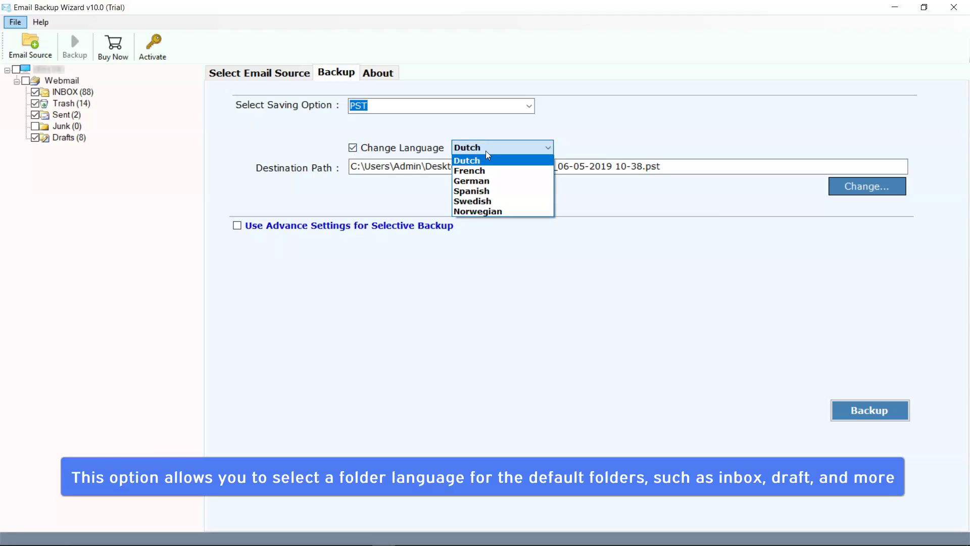
{"action": "left_click", "coordinate": [486, 150]}
{"action": "left_click", "coordinate": [354, 148]}
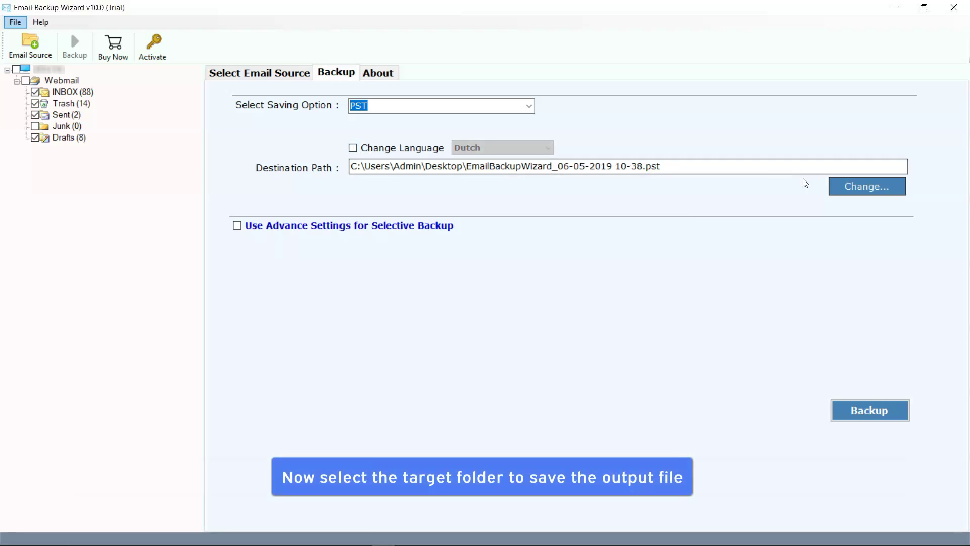
Step: Set the PST destination to E:\Email Backup Wizard\Output, leaving Use Advance Settings off
{"action": "left_click", "coordinate": [859, 190]}
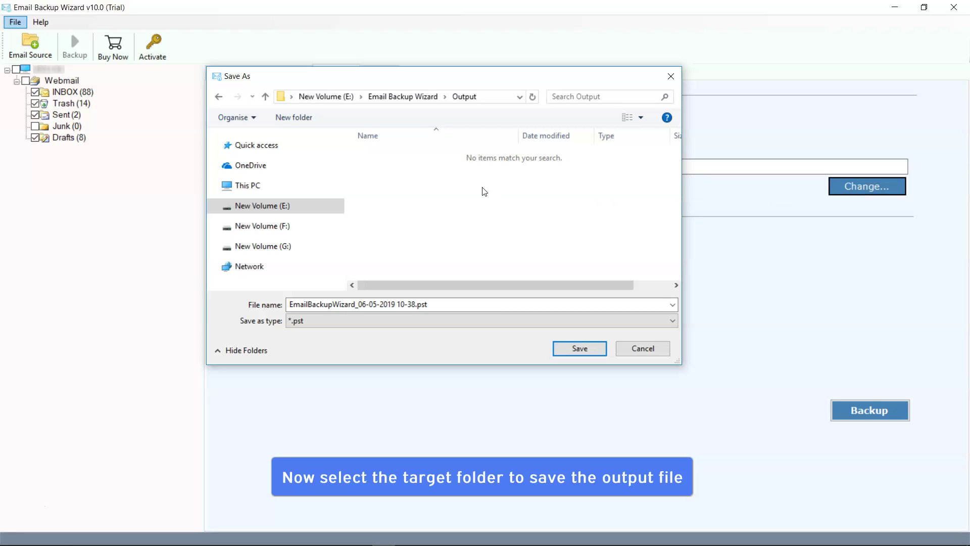
{"action": "left_click", "coordinate": [580, 350]}
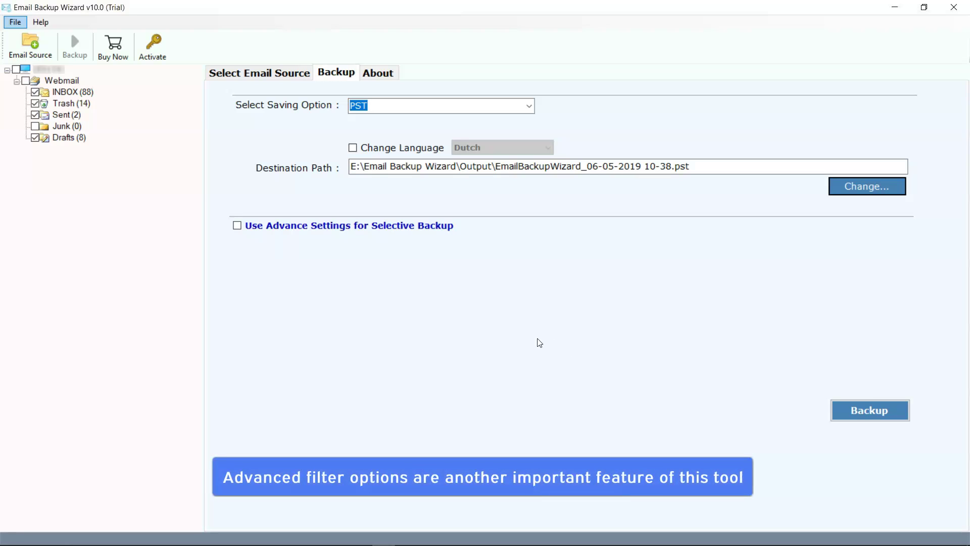
{"action": "left_click", "coordinate": [237, 226]}
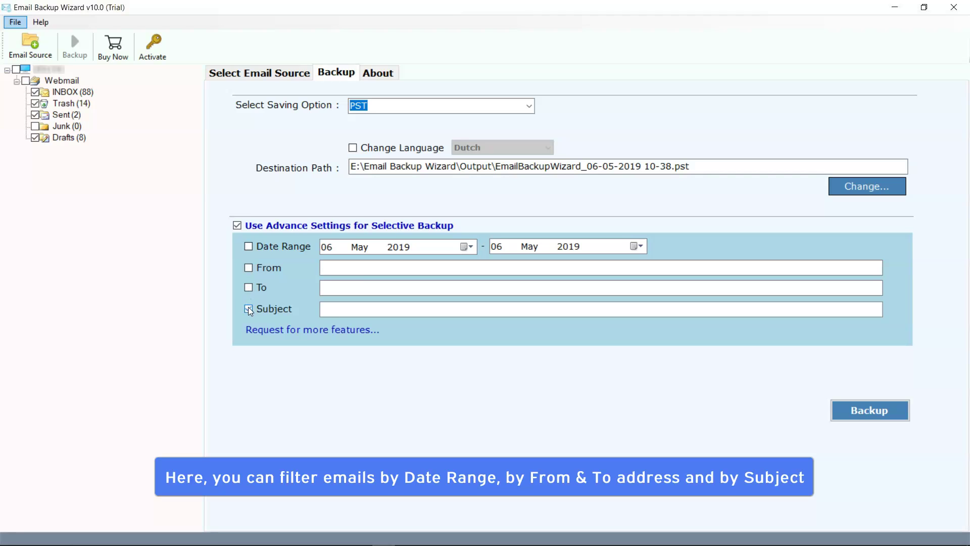
{"action": "left_click", "coordinate": [238, 226]}
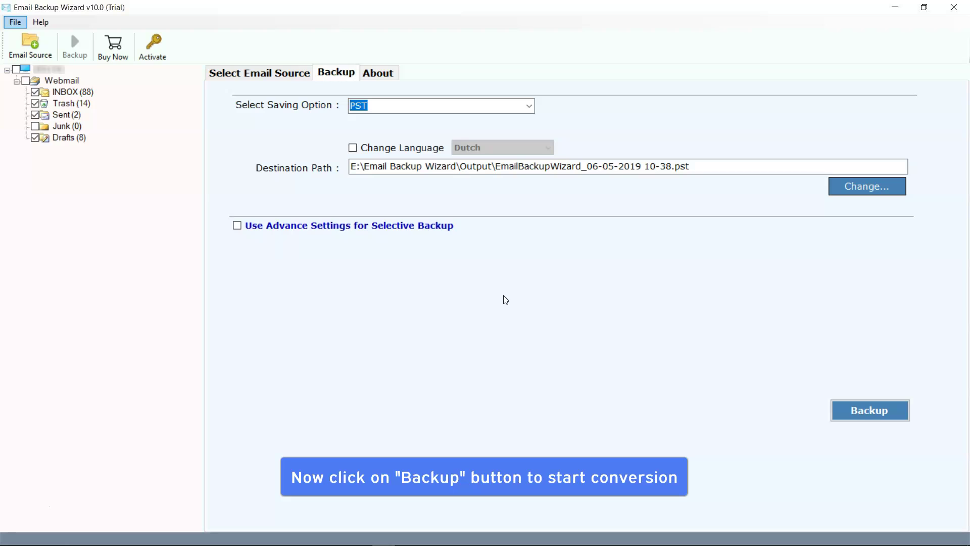
Step: Run the PST backup and dismiss the completion and trial-limit messages
{"action": "left_click", "coordinate": [868, 413]}
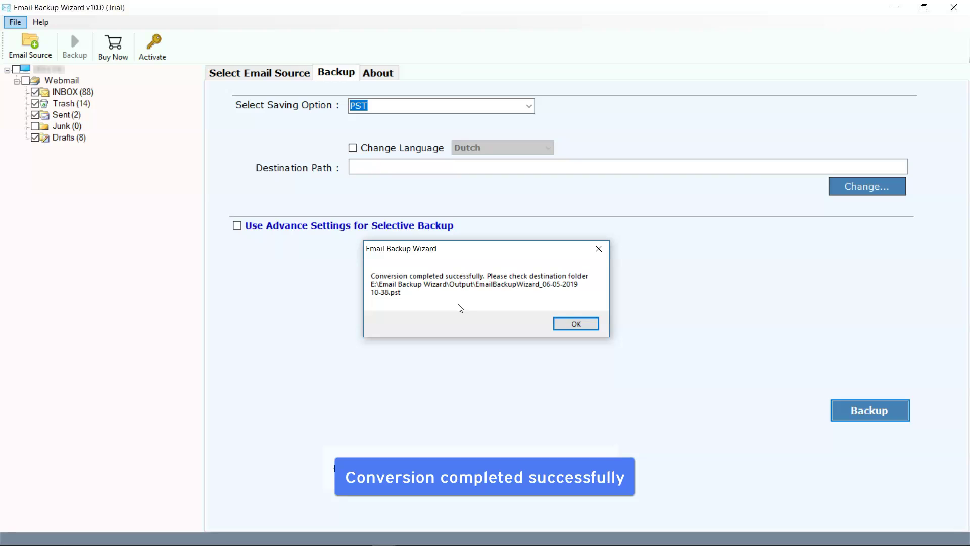
{"action": "left_click", "coordinate": [575, 325]}
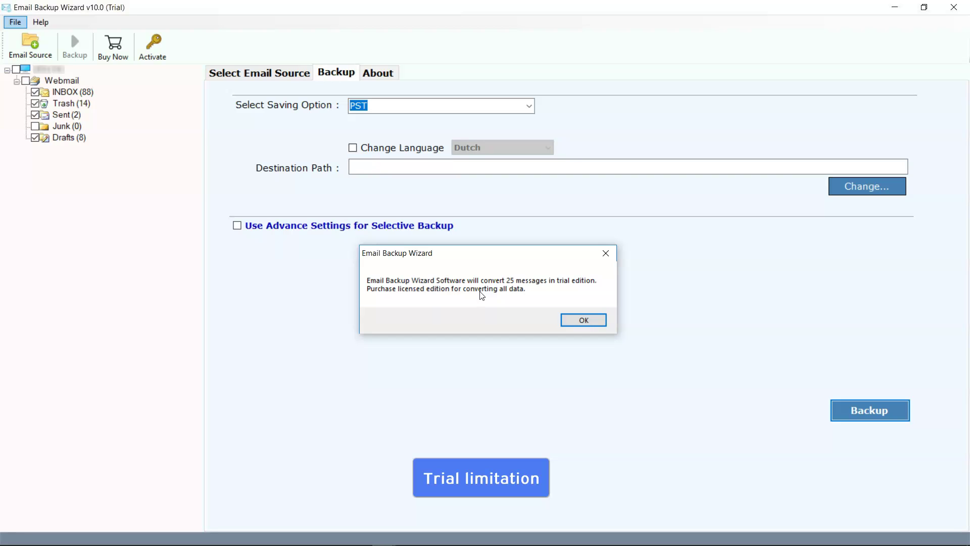
{"action": "left_click", "coordinate": [586, 321]}
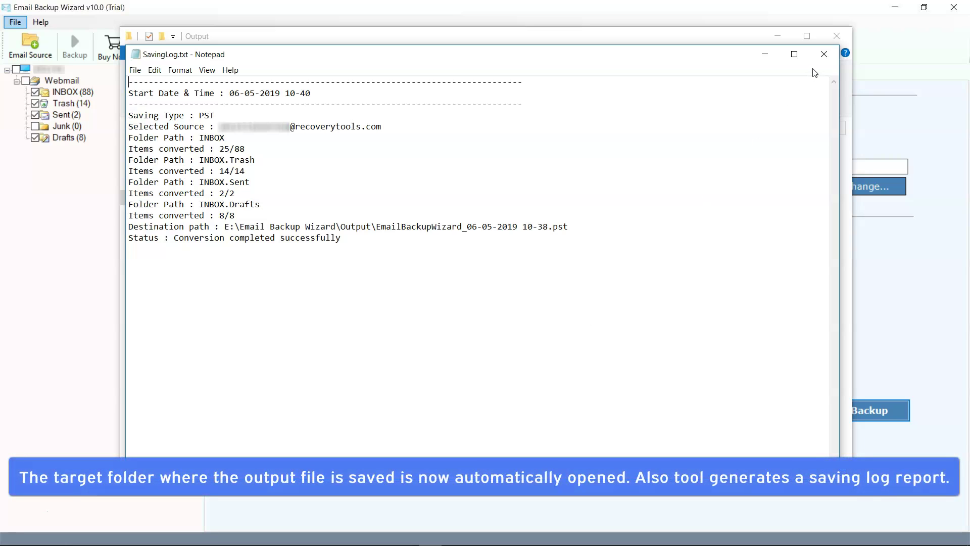
Step: Close the SavingLog.txt Notepad window to reveal the Output folder
{"action": "left_click", "coordinate": [823, 54]}
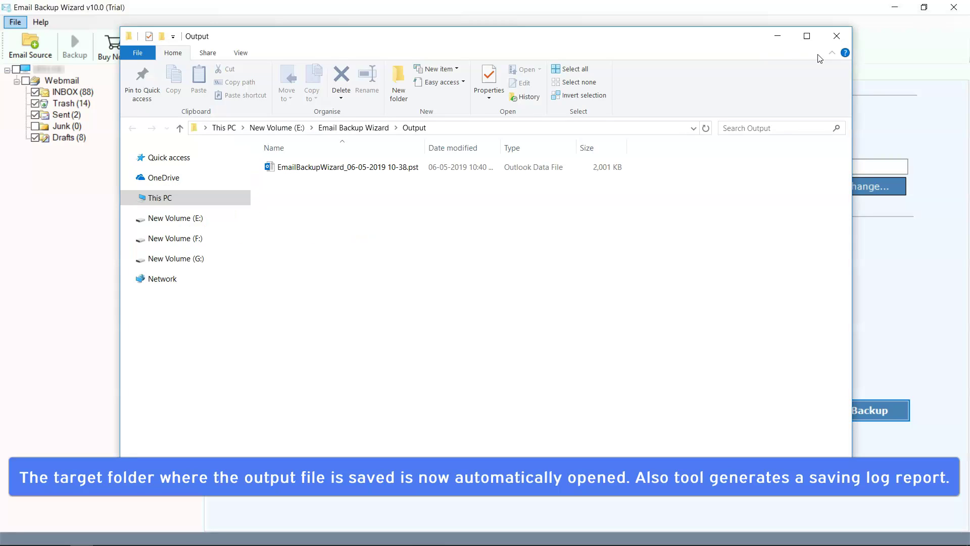
{"action": "left_click", "coordinate": [345, 169]}
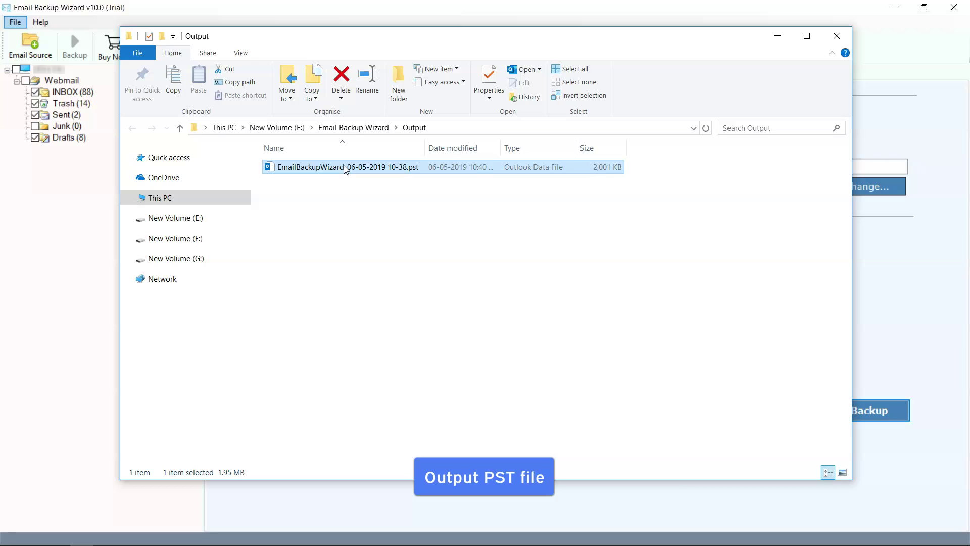
{"action": "double_click", "coordinate": [345, 169]}
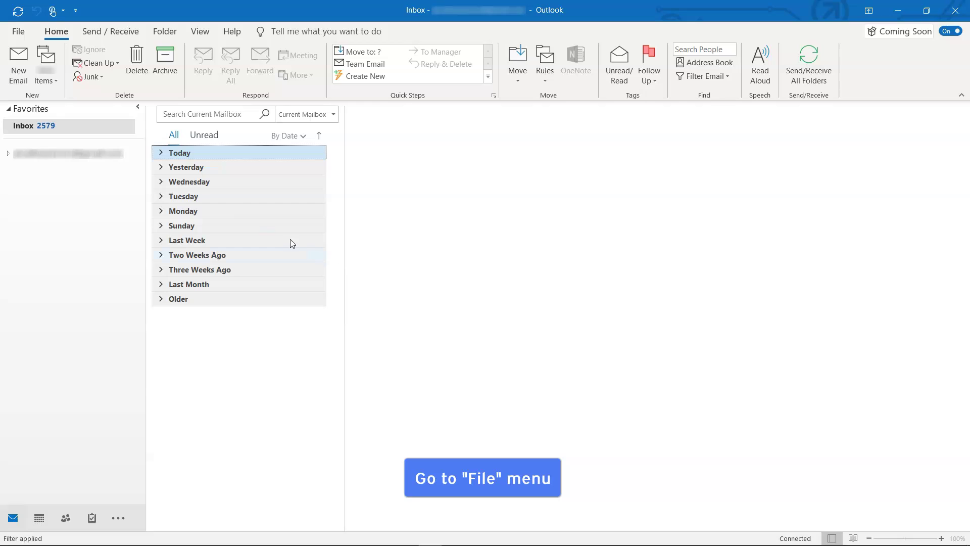
{"action": "left_click", "coordinate": [25, 33]}
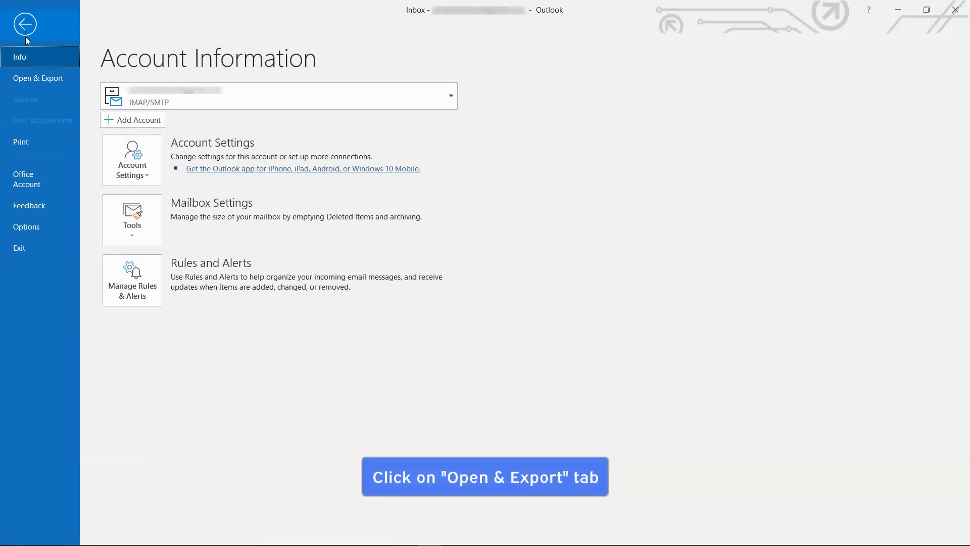
{"action": "left_click", "coordinate": [37, 79]}
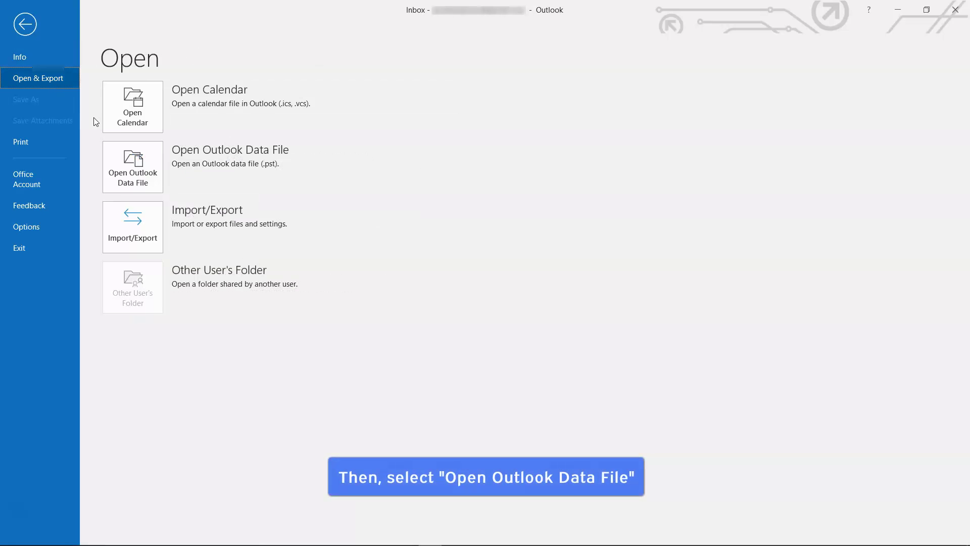
{"action": "left_click", "coordinate": [132, 167]}
{"action": "left_click", "coordinate": [186, 120]}
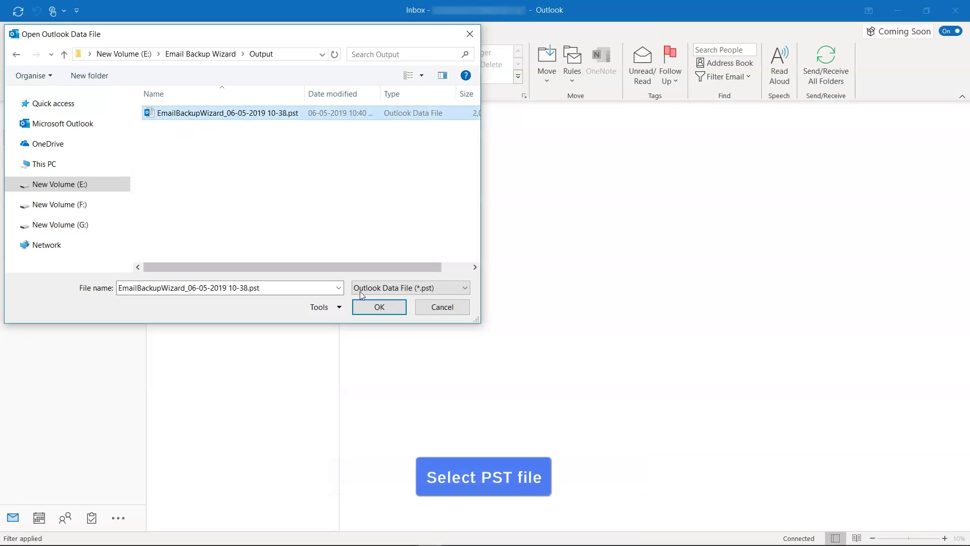
{"action": "left_click", "coordinate": [378, 306]}
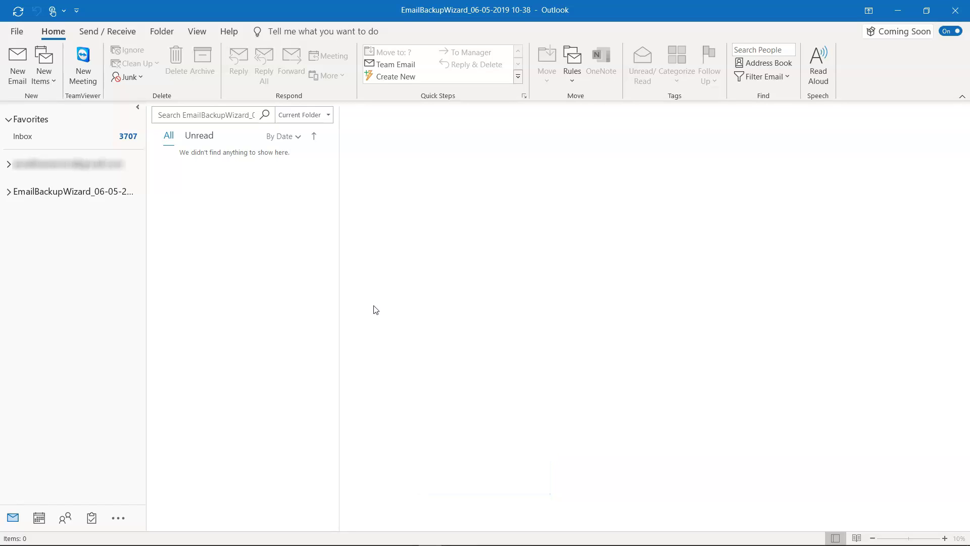
Step: Expand the EmailBackupWizard data file in Outlook and display its imported INBOX messages
{"action": "left_click", "coordinate": [9, 192]}
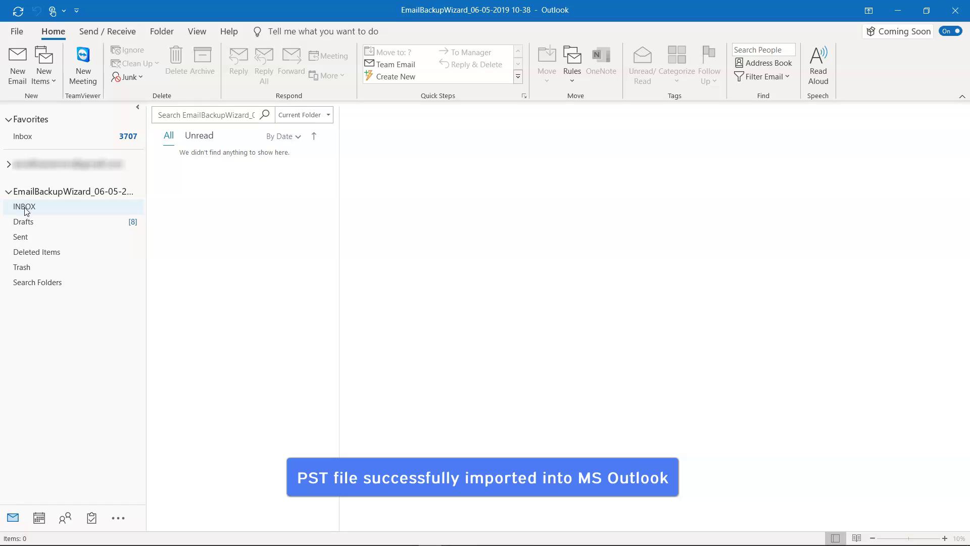
{"action": "left_click", "coordinate": [25, 211]}
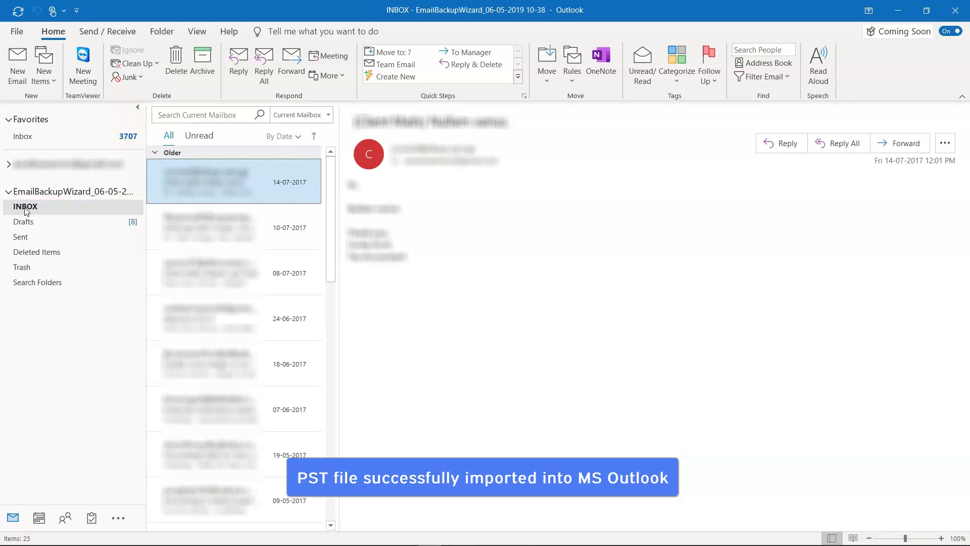